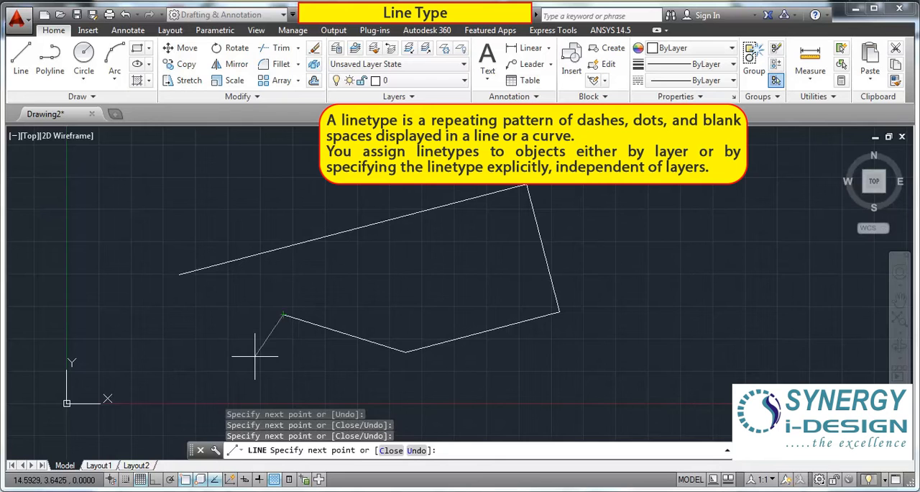
Step: Delete all four connected line segments from the drawing
scroll(369, 263, down, 4)
scroll(374, 274, up, 4)
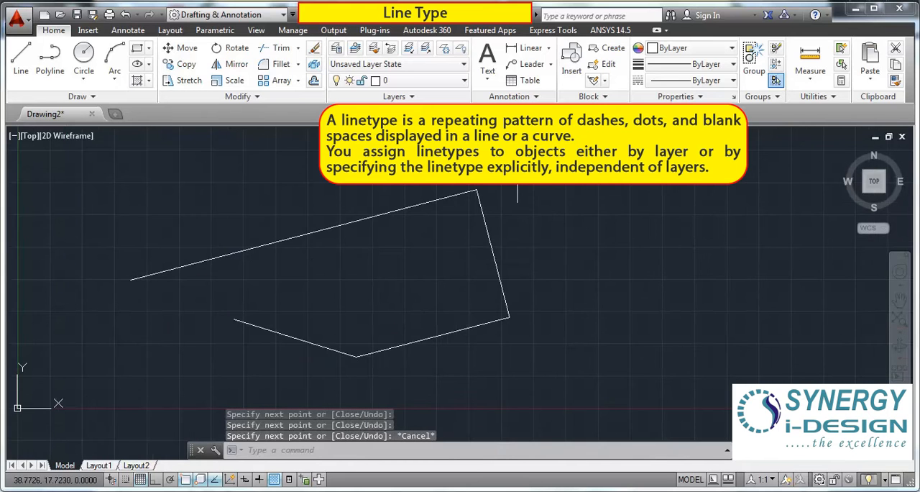
scroll(374, 288, down, 5)
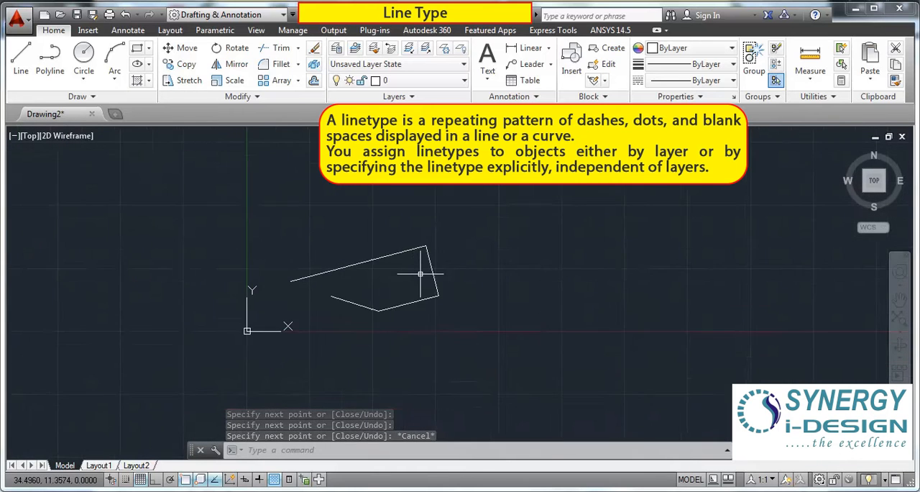
scroll(484, 298, up, 3)
scroll(427, 288, down, 2)
scroll(354, 332, up, 3)
scroll(393, 259, down, 2)
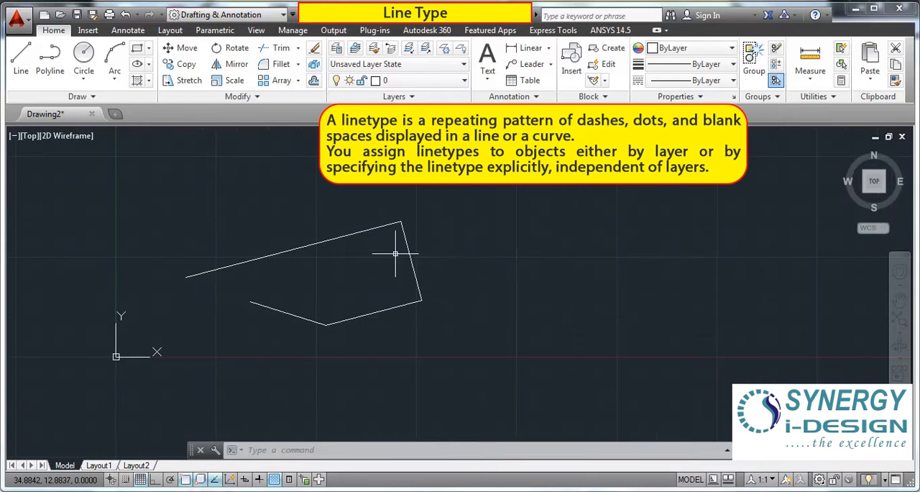
click(442, 206)
click(235, 339)
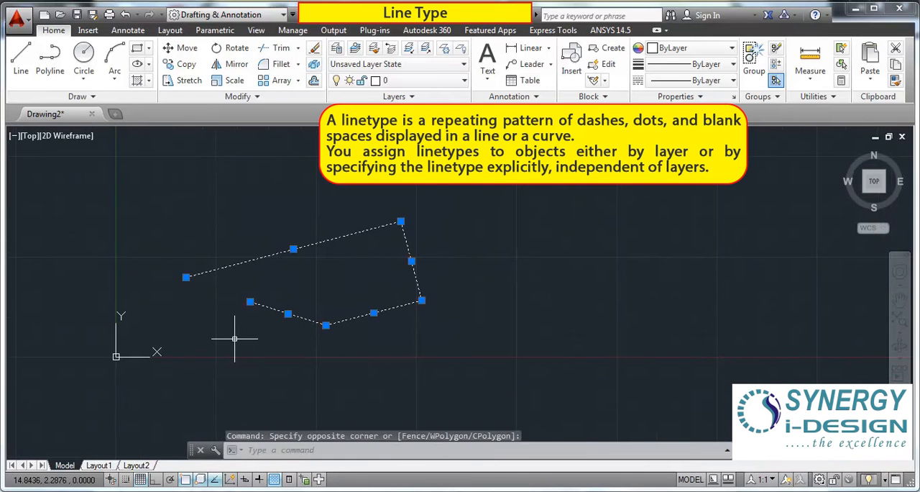
key(Delete)
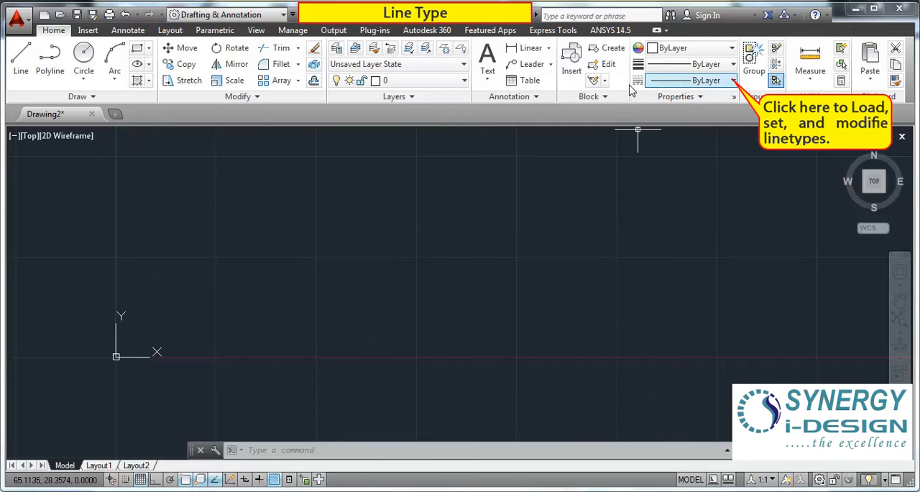
Step: Open the Linetype Manager, bring up its list of loadable linetypes, and enlarge that dialog to show more entries
click(734, 81)
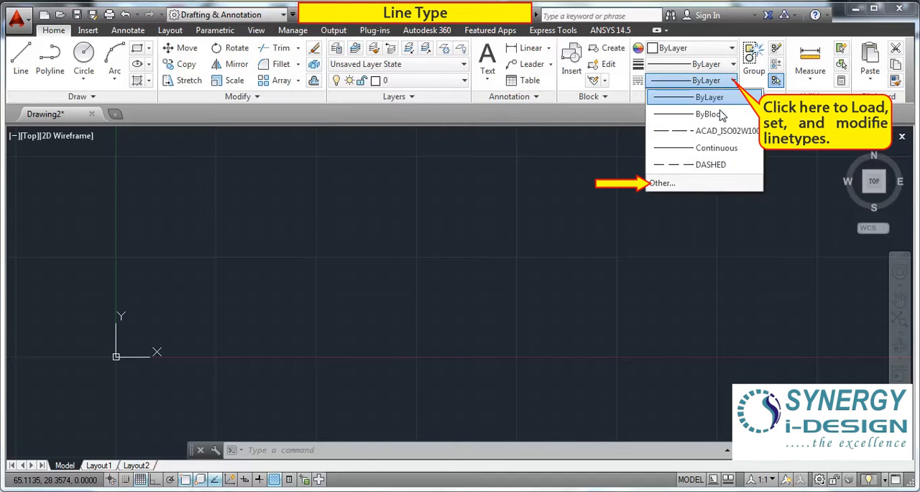
click(668, 185)
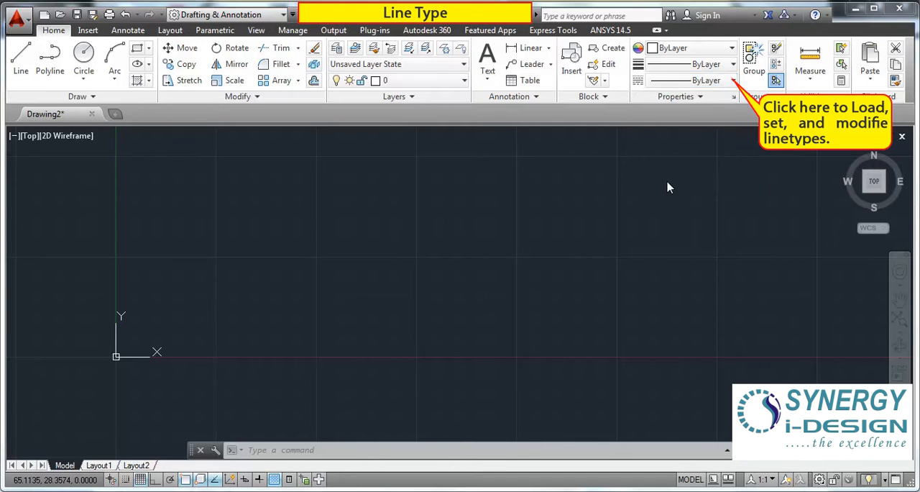
drag(378, 114, 352, 106)
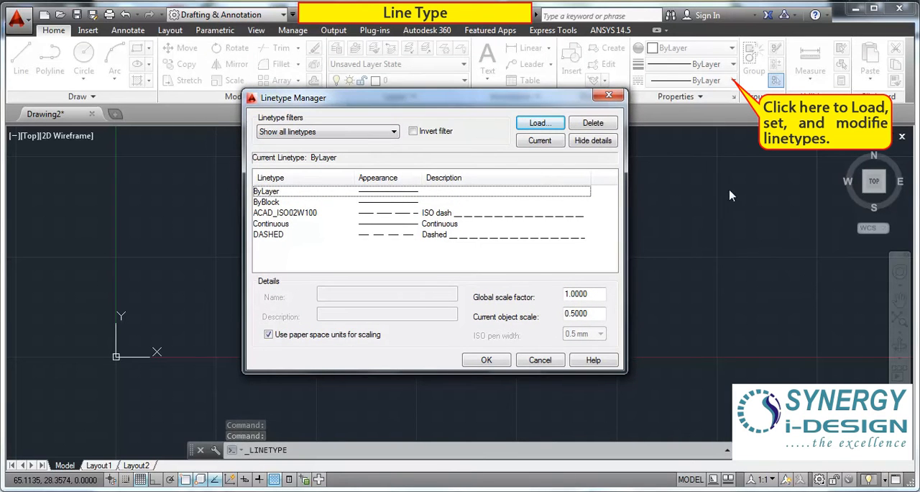
click(540, 124)
drag(503, 120, 358, 10)
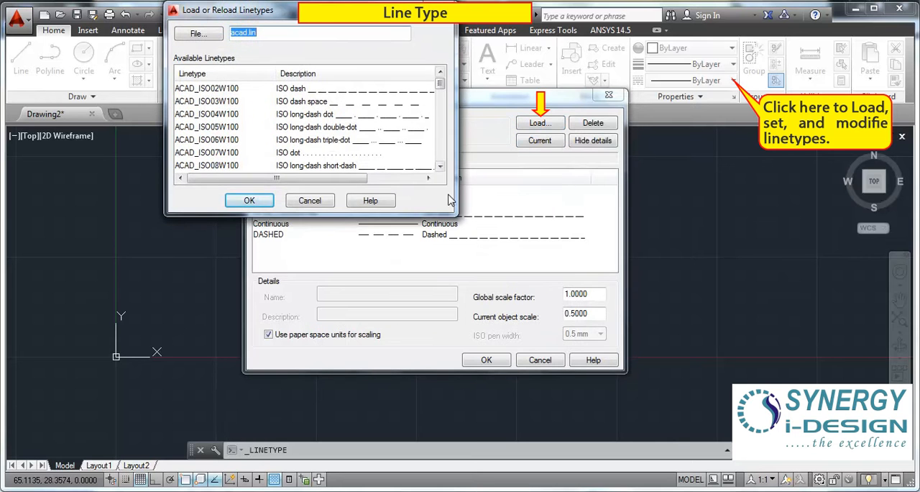
drag(454, 213, 653, 410)
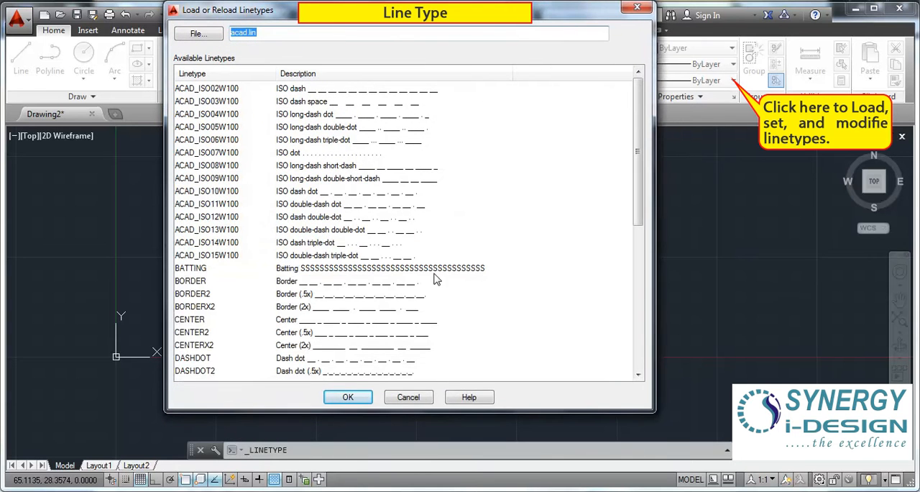
mouse_move(636, 123)
mouse_down()
mouse_move(641, 269)
mouse_move(632, 248)
mouse_move(629, 115)
mouse_up()
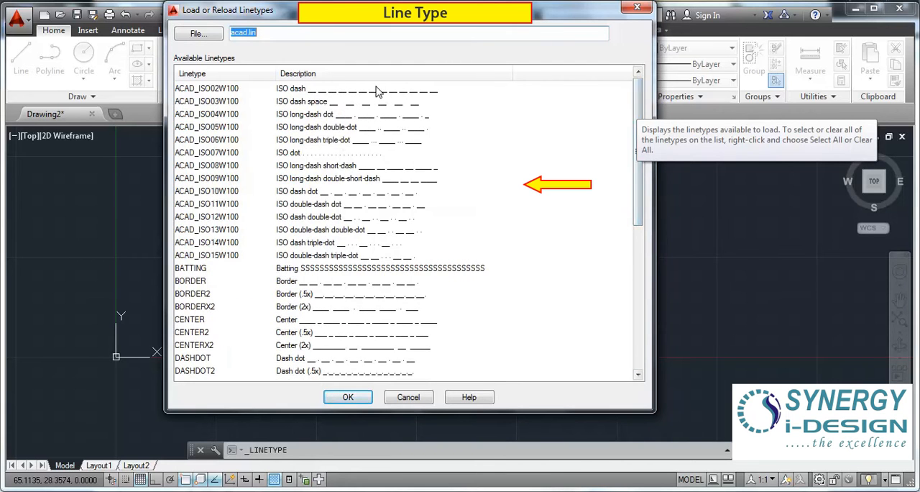
Step: Look at the linetype definition files that can be chosen, and browse the linetypes available in acad.lin
click(205, 35)
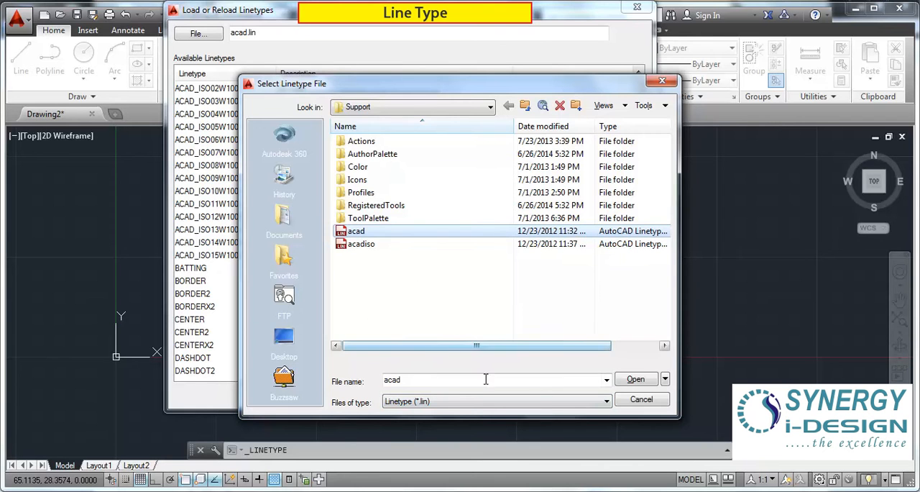
click(638, 401)
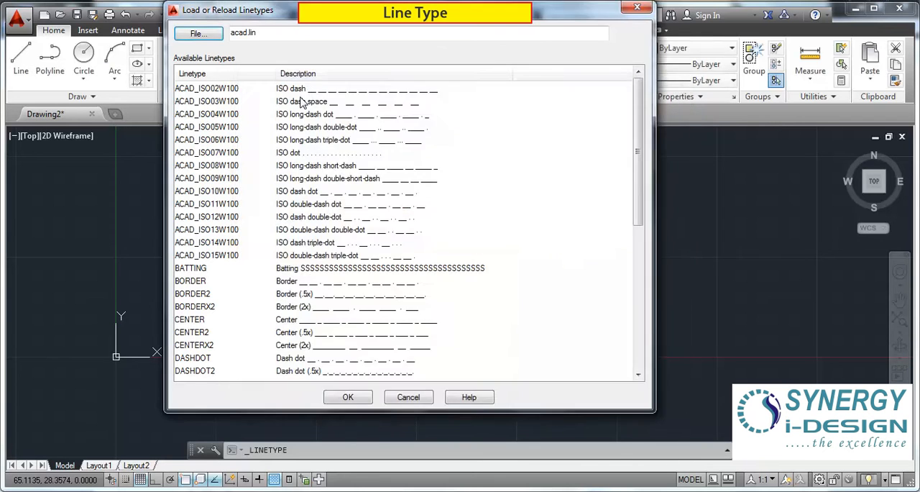
drag(637, 152, 637, 333)
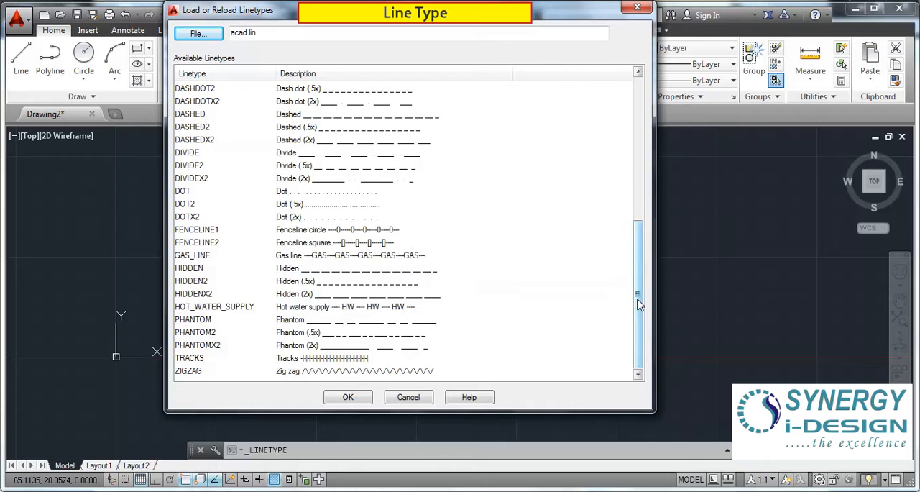
drag(637, 295, 647, 139)
drag(642, 172, 627, 323)
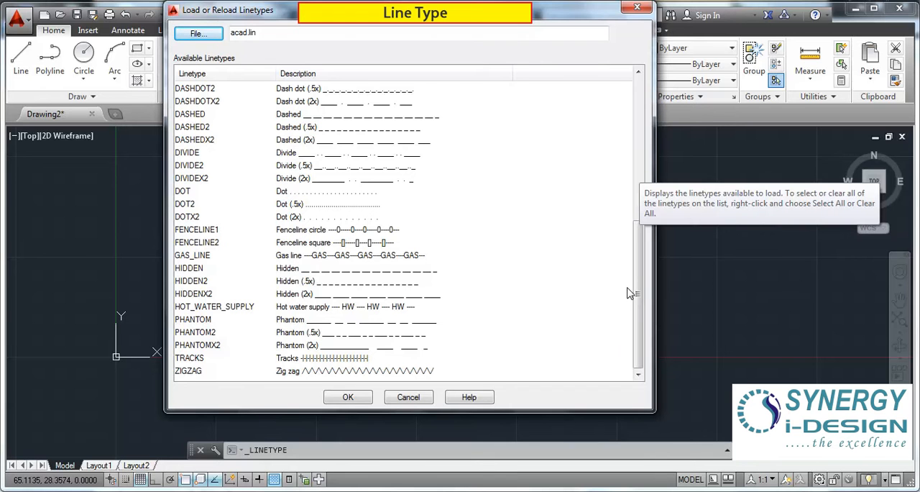
Step: Load the CENTER linetype from acad.lin into the drawing and close the Linetype Manager
drag(637, 293, 638, 248)
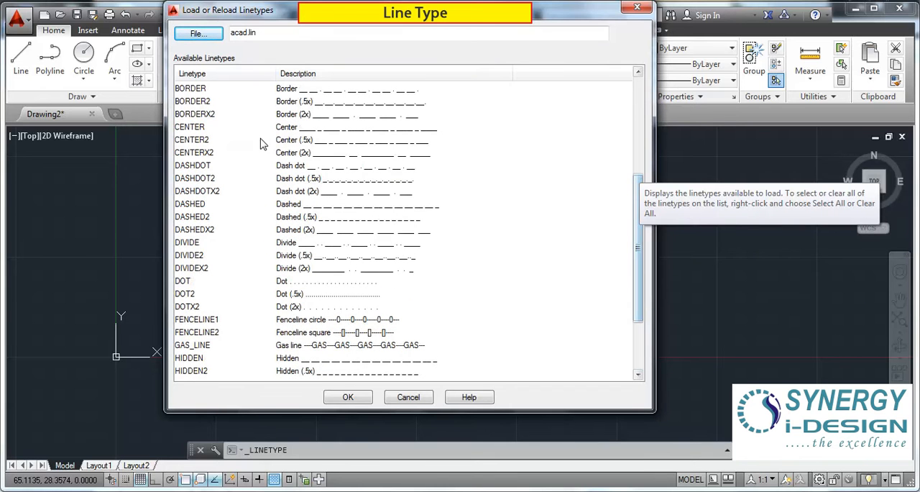
click(315, 129)
click(351, 395)
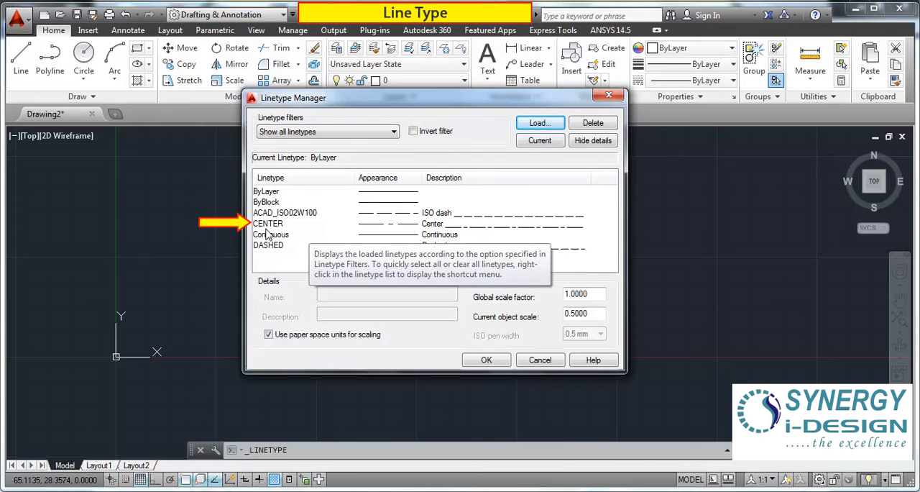
click(486, 358)
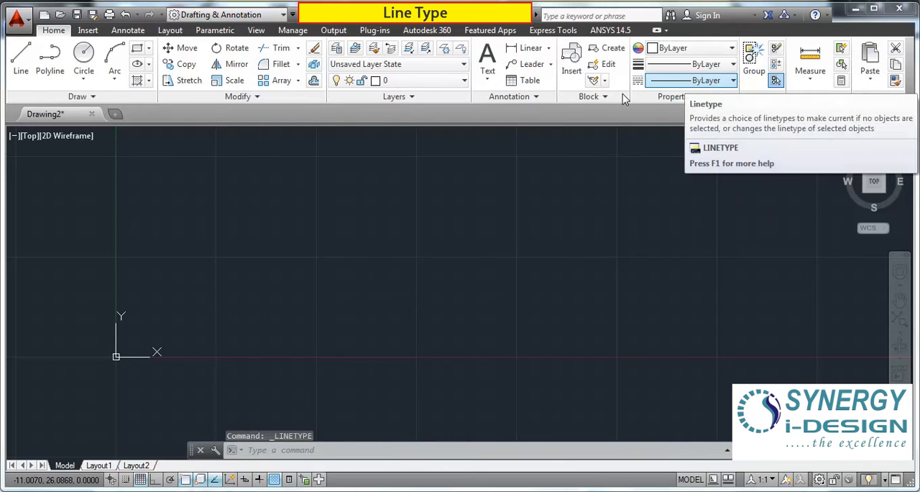
Step: Draw a circle by center and radius to the right of the origin, with its center slightly above the X axis
click(83, 61)
click(390, 312)
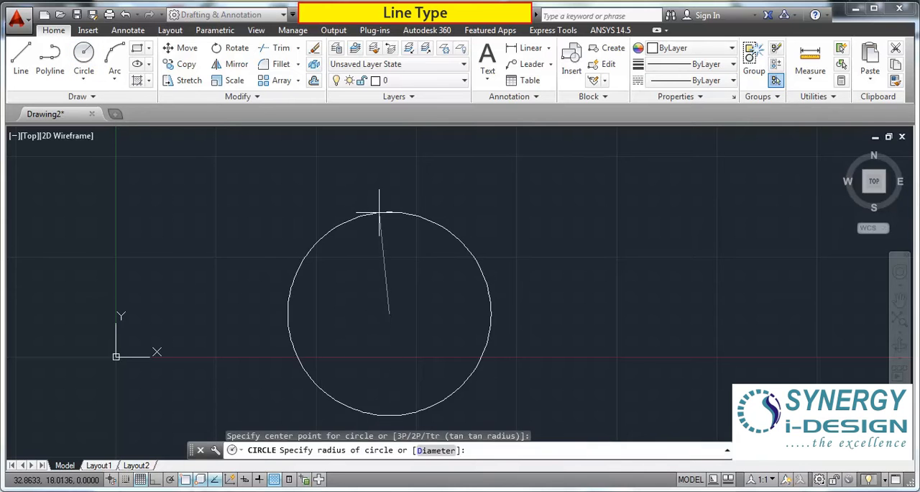
click(379, 223)
scroll(410, 297, down, 1)
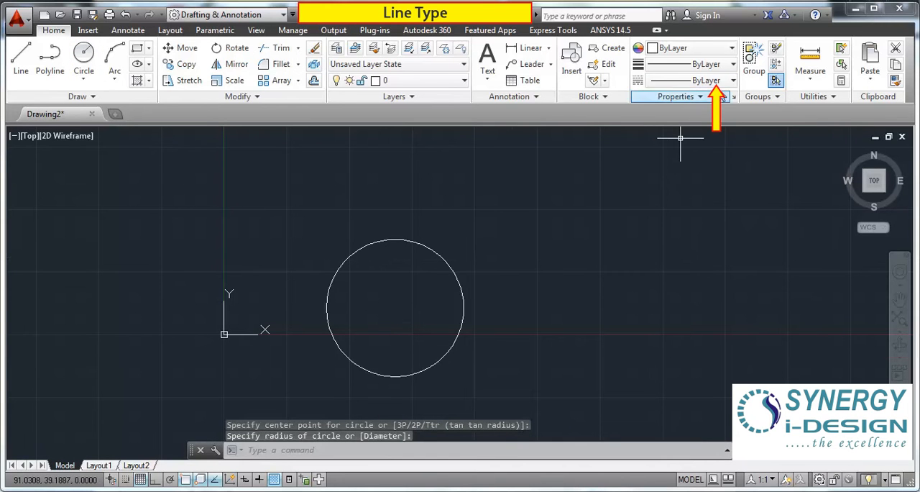
Step: Make CENTER the current linetype and, with Ortho on, draw a horizontal line through the circle's center extending past both sides
click(732, 79)
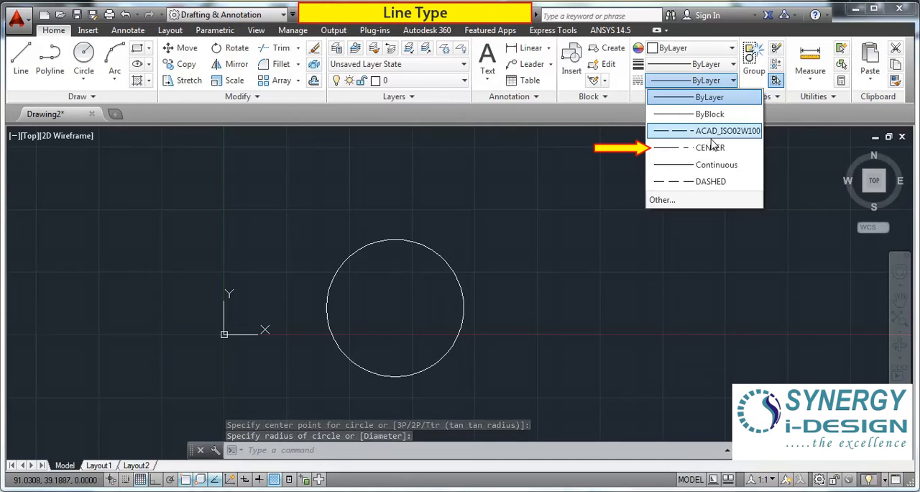
click(710, 149)
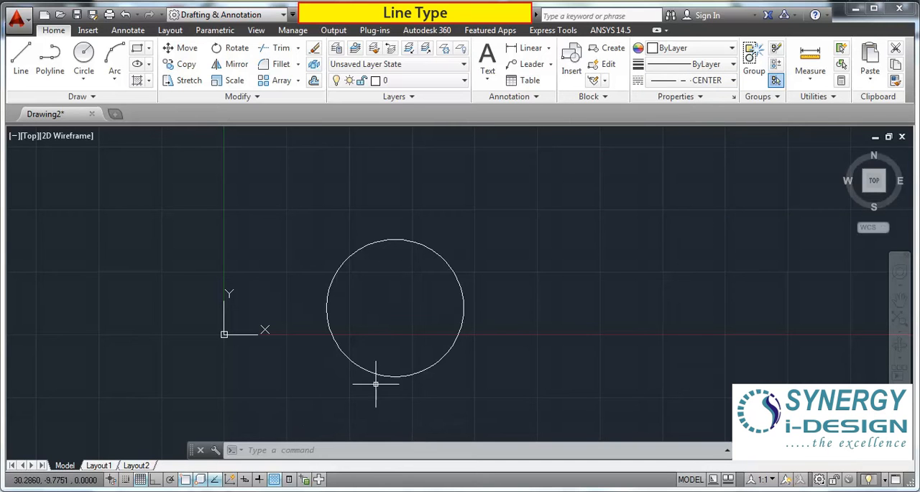
click(20, 59)
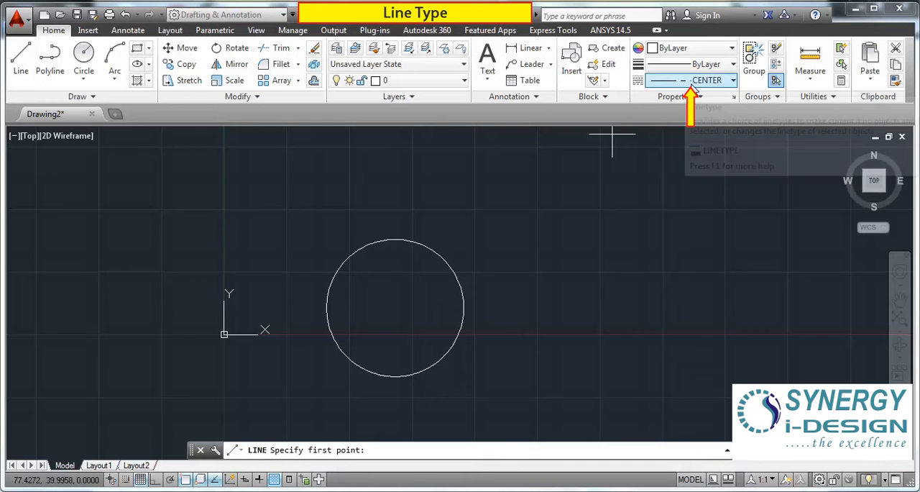
click(22, 74)
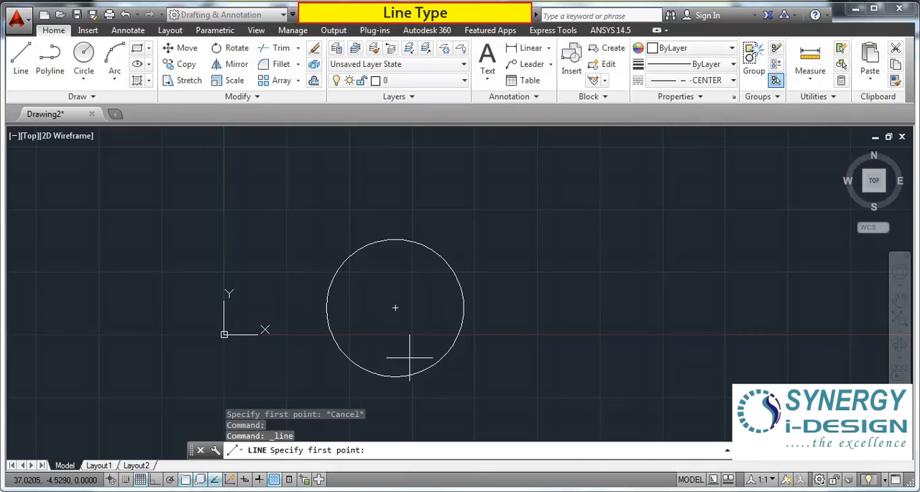
click(303, 308)
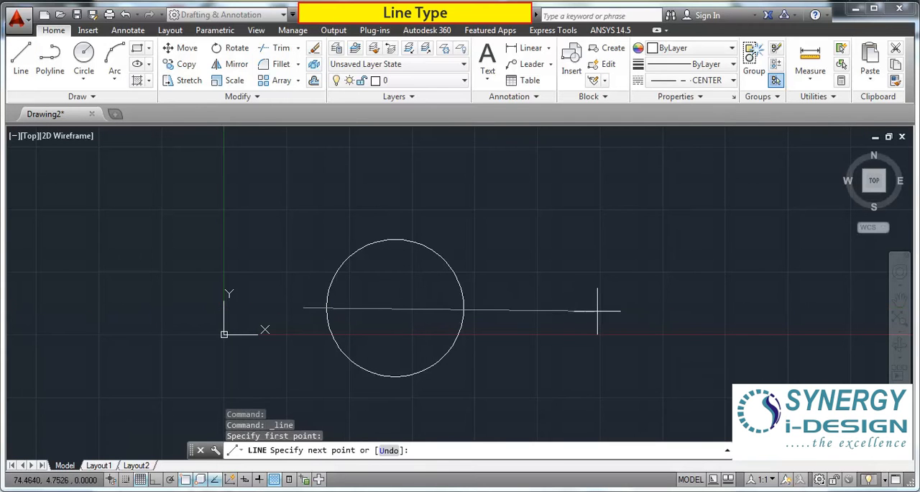
key(F8)
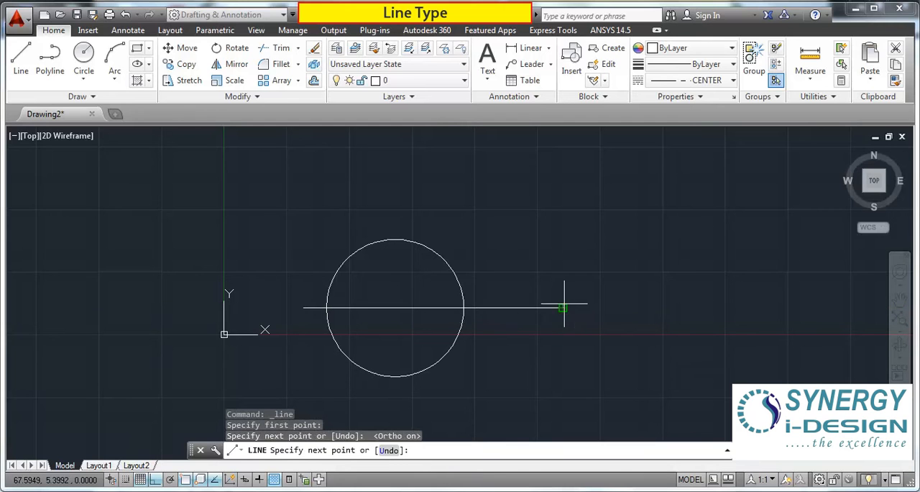
click(563, 338)
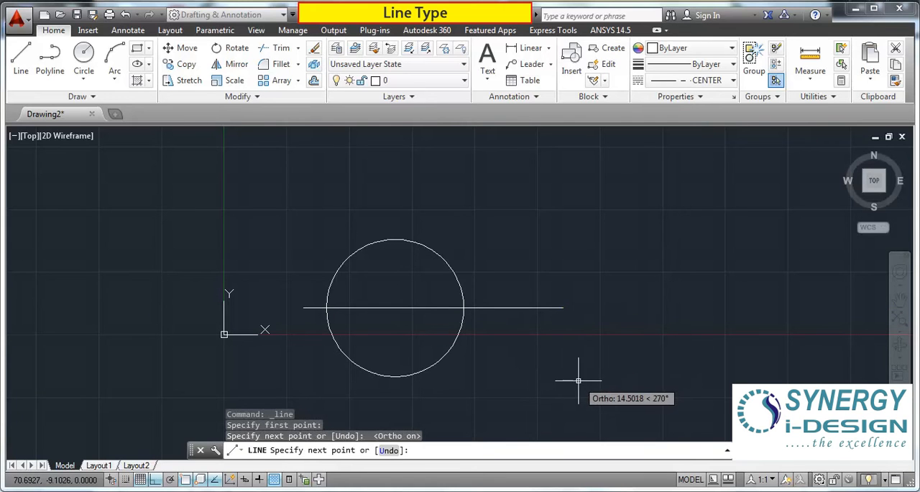
key(Escape)
Step: Draw a vertical CENTER line from the circle's center upward, extending well above the circle
click(21, 57)
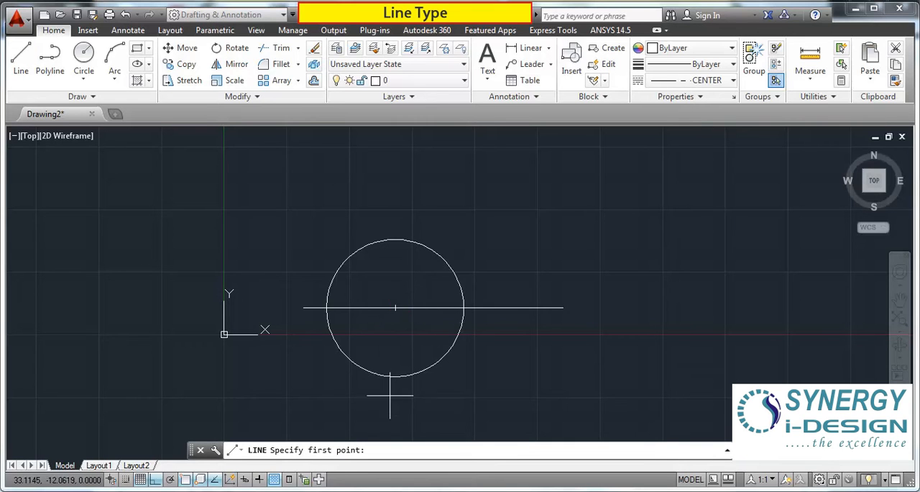
click(396, 308)
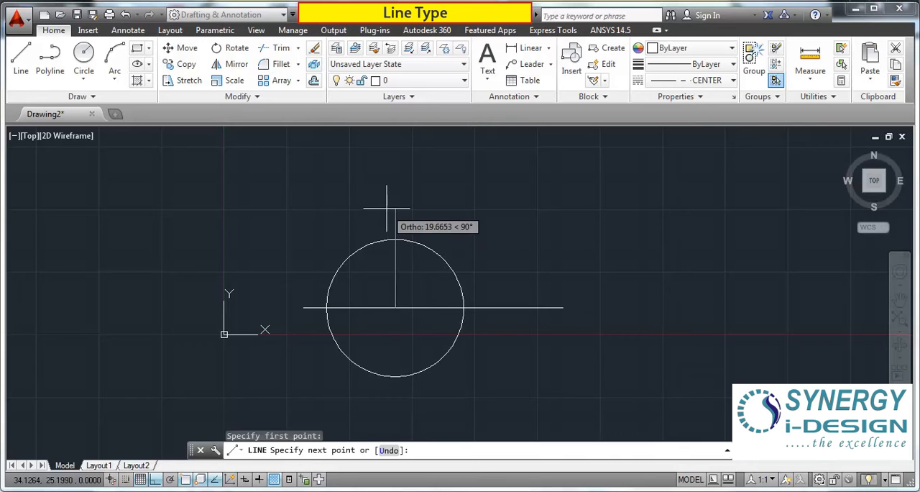
click(395, 132)
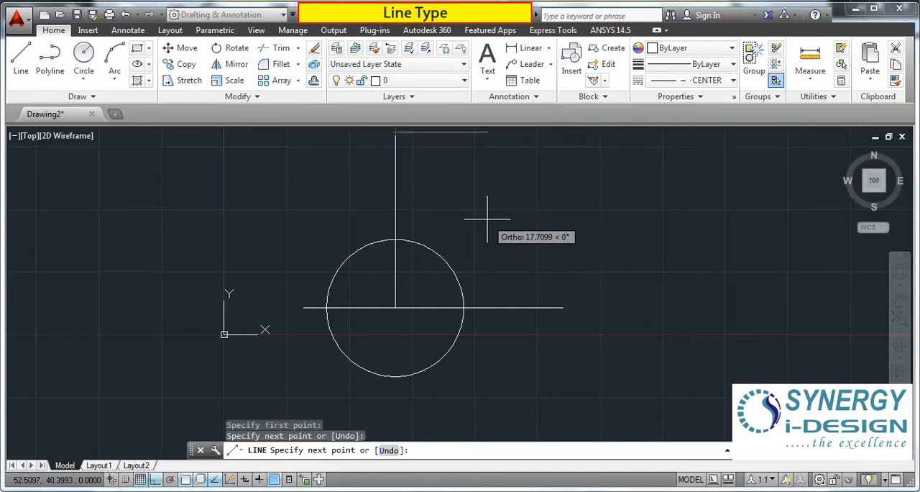
key(Escape)
Step: Examine the dash pattern of the two center lines near the circle's center at different magnifications
scroll(410, 298, up, 8)
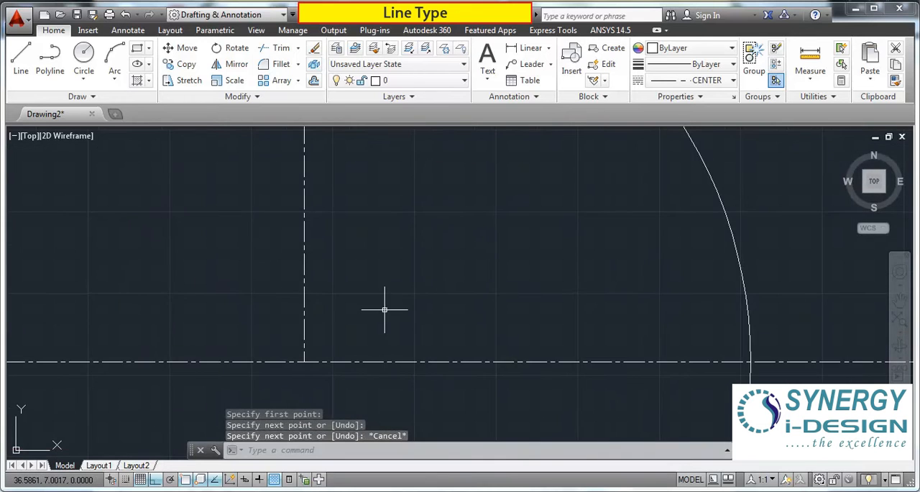
scroll(340, 297, down, 4)
scroll(324, 345, up, 5)
scroll(323, 187, up, 4)
scroll(324, 287, down, 5)
scroll(331, 283, down, 4)
scroll(318, 273, up, 6)
scroll(374, 280, down, 2)
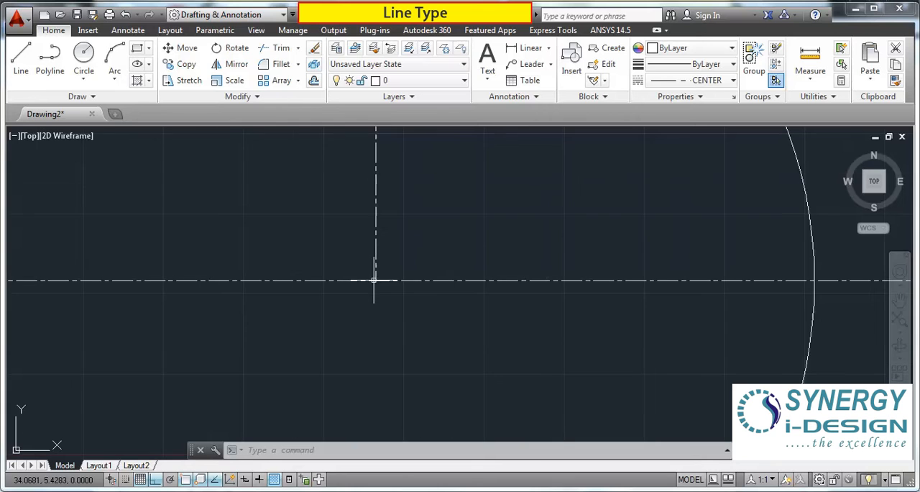
mouse_move(607, 315)
middle_down()
mouse_move(264, 319)
mouse_move(294, 321)
middle_up()
scroll(486, 281, up, 2)
scroll(399, 302, down, 1)
scroll(397, 302, down, 1)
scroll(288, 312, down, 3)
scroll(280, 313, up, 4)
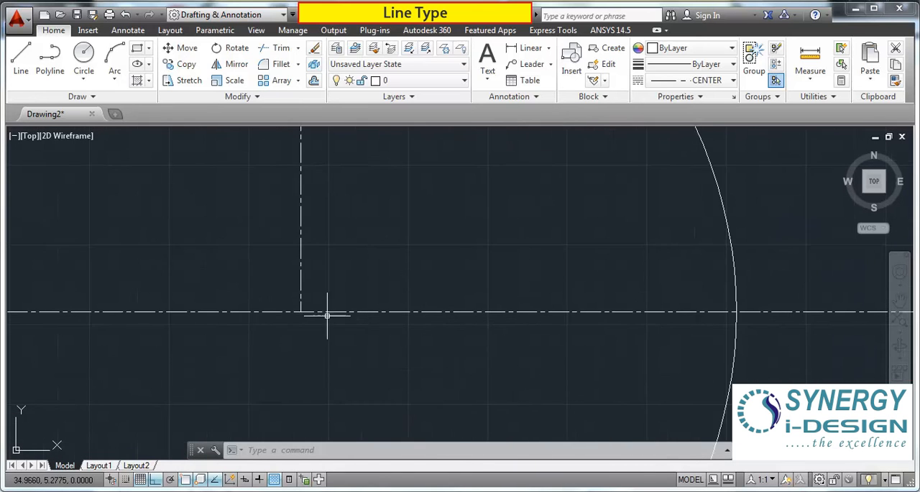
scroll(358, 320, down, 4)
scroll(348, 318, up, 3)
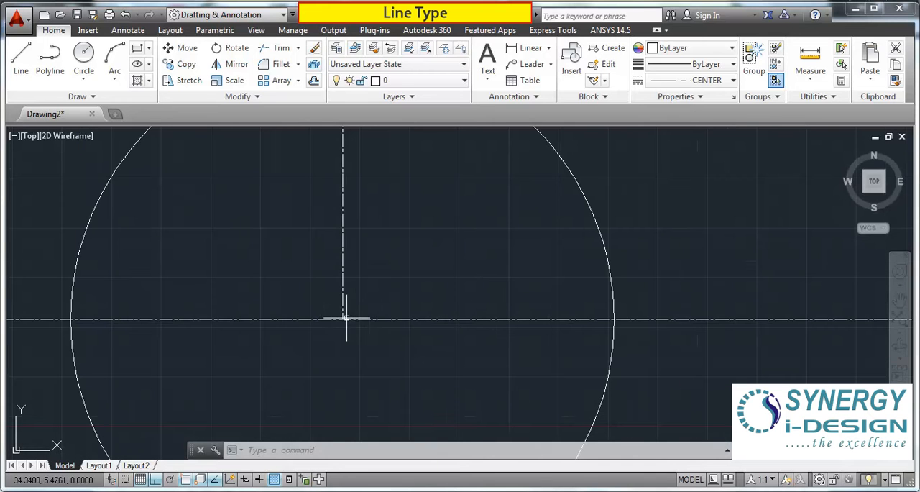
scroll(349, 317, down, 2)
scroll(348, 317, up, 5)
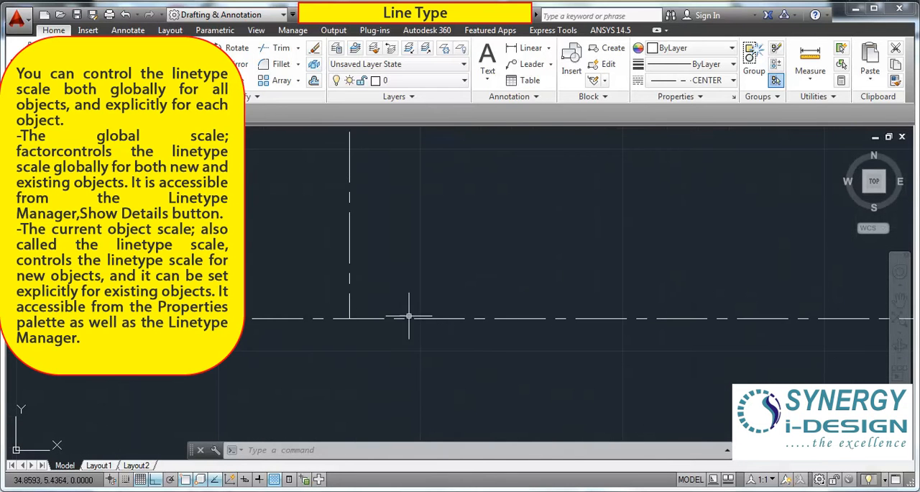
Step: Set the current object linetype scale to 1 in the linetype details, with CENTER highlighted, and accept the change
scroll(376, 302, down, 1)
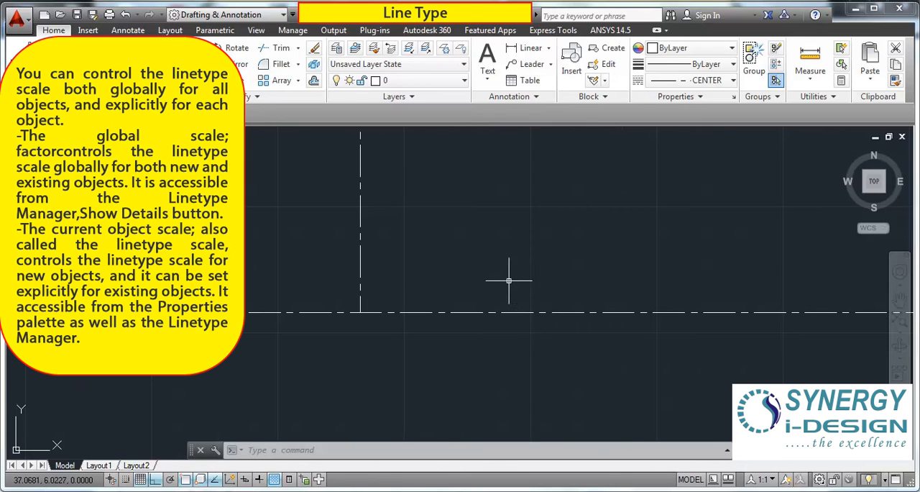
click(732, 81)
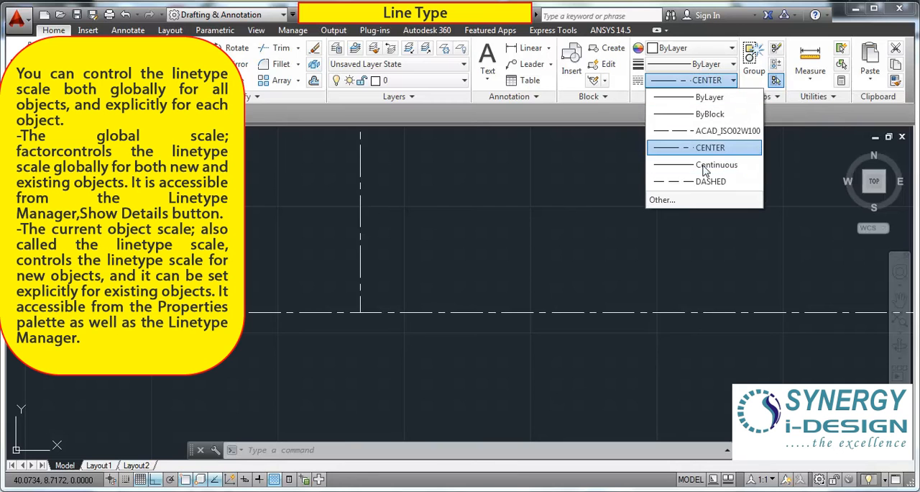
click(662, 200)
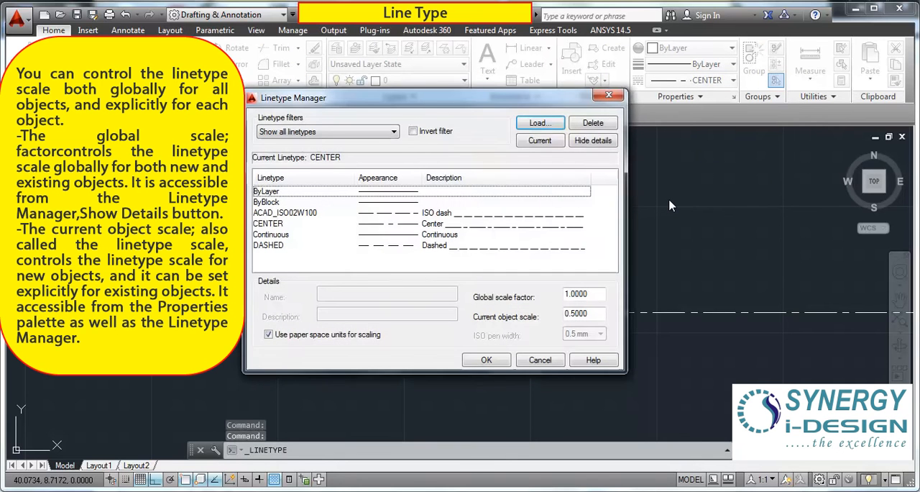
click(310, 223)
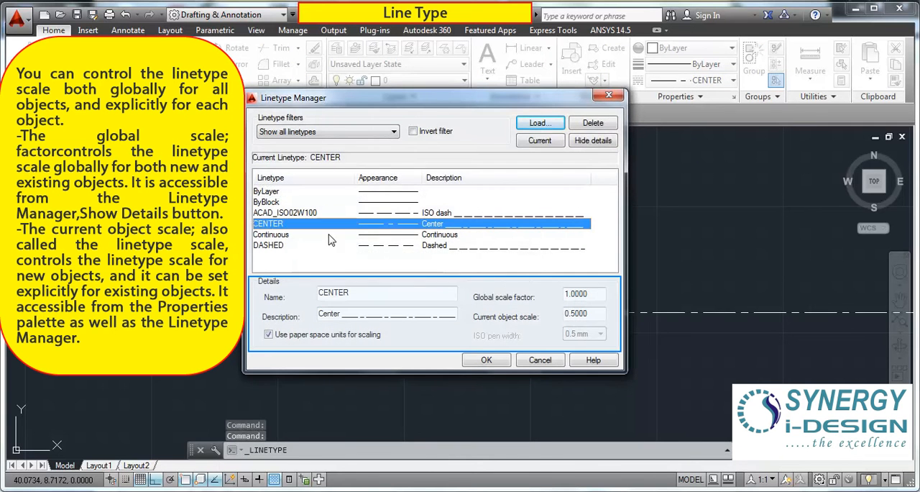
click(579, 313)
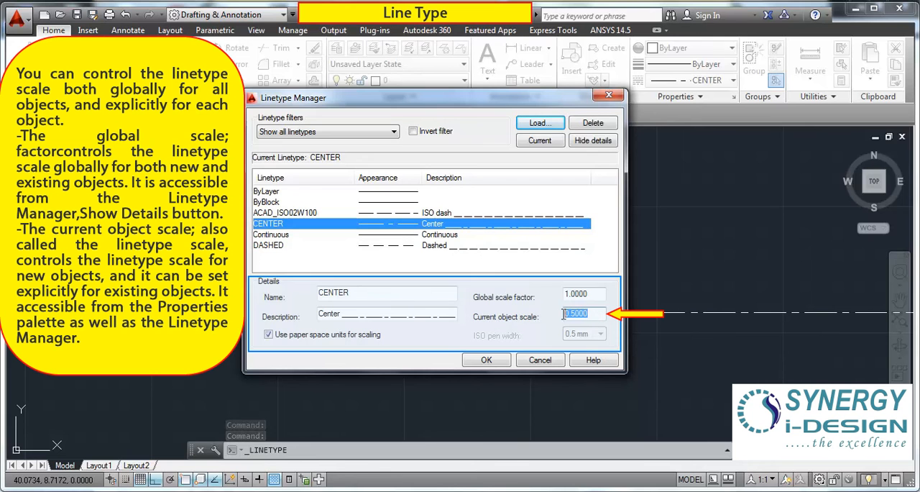
text(1)
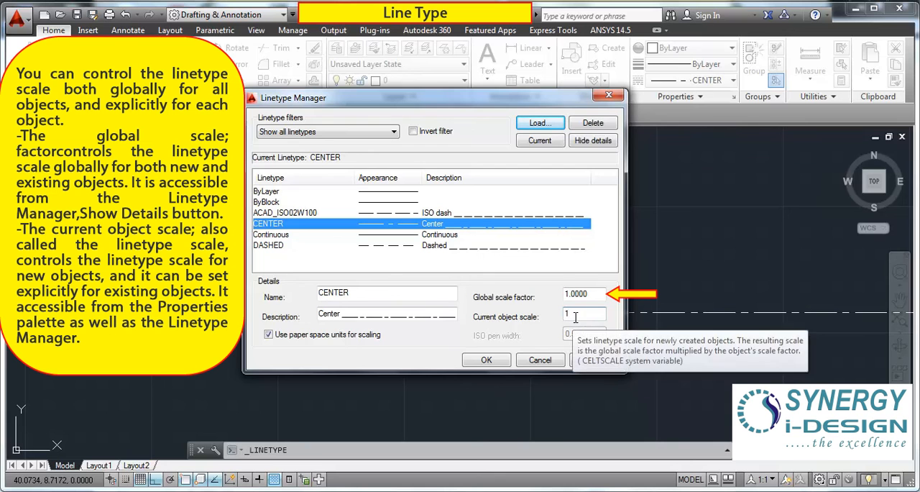
click(486, 359)
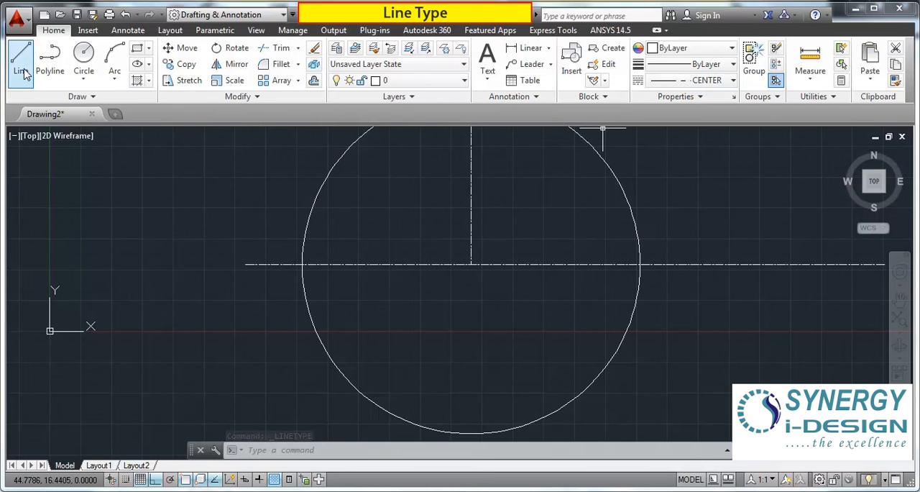
Step: Draw a horizontal CENTER line across the whole circle, slightly below its existing horizontal center line
click(22, 71)
click(229, 296)
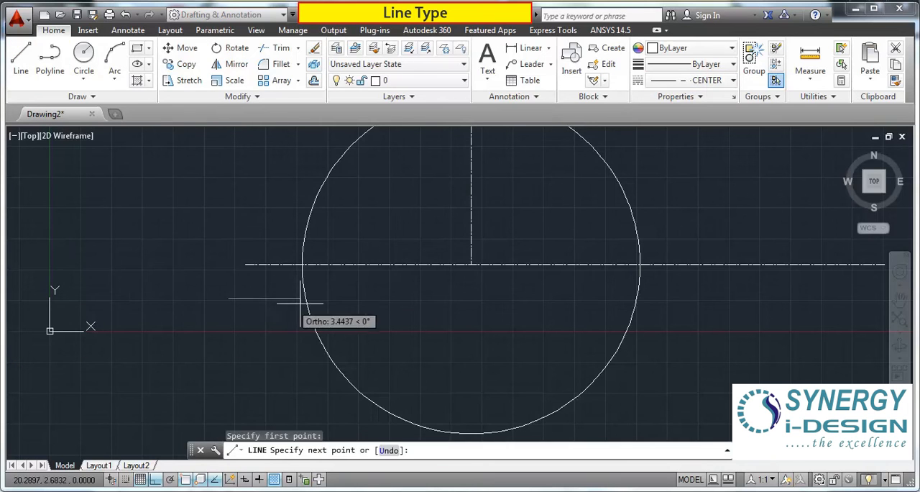
click(803, 299)
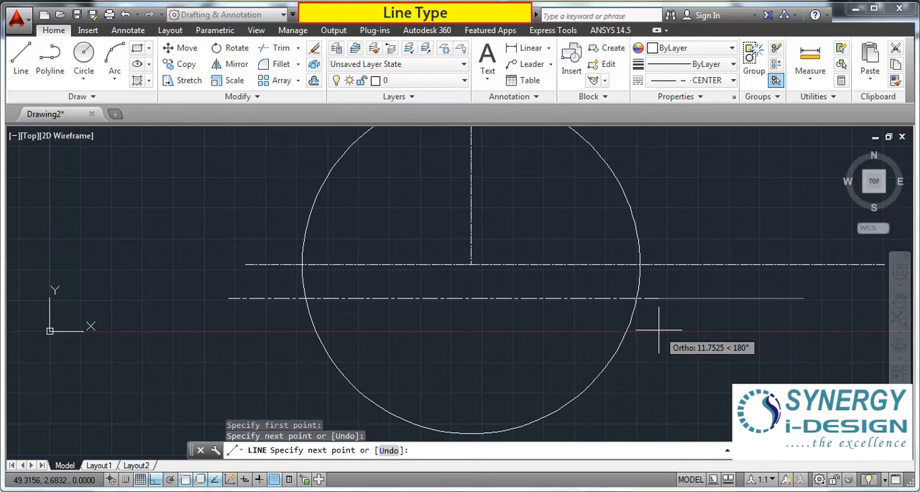
key(Escape)
Step: Compare the dash patterns of the two horizontal center lines at different magnifications
scroll(410, 291, up, 4)
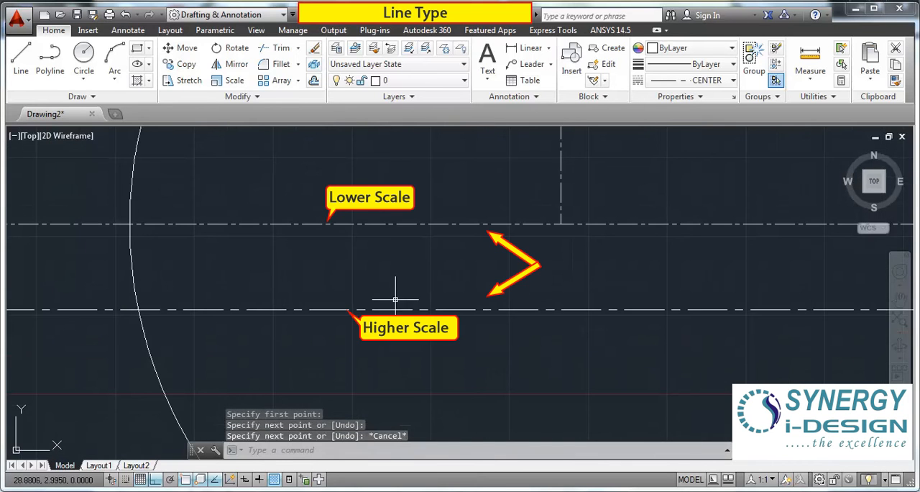
click(334, 204)
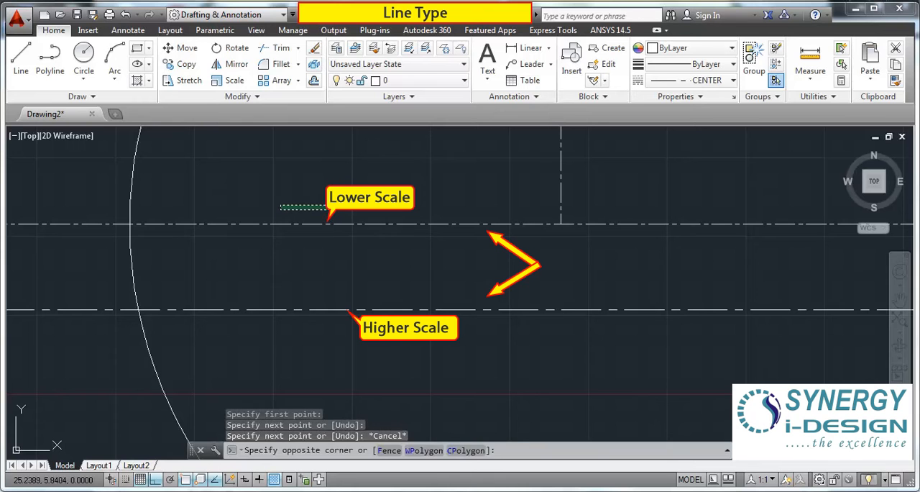
click(277, 252)
click(323, 293)
key(Escape)
scroll(374, 253, down, 4)
mouse_move(602, 286)
middle_down()
mouse_move(554, 318)
mouse_move(391, 333)
middle_up()
scroll(315, 295, up, 3)
scroll(319, 278, down, 3)
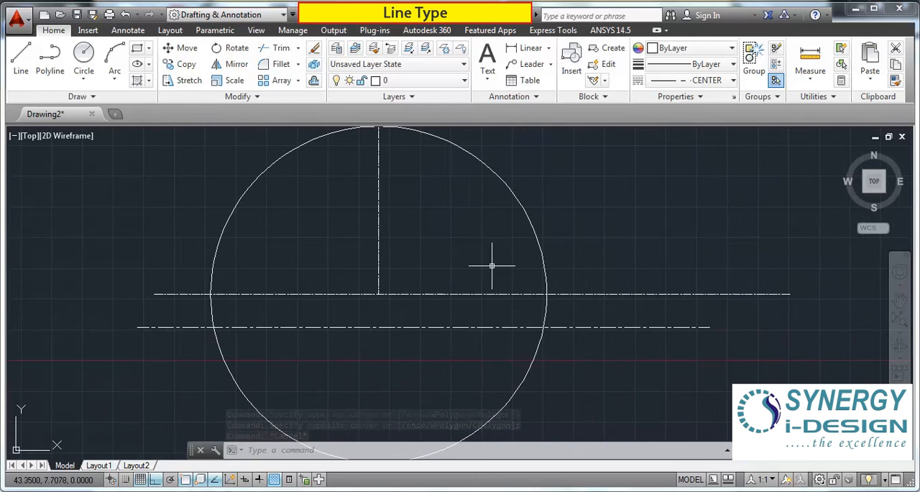
Step: Erase the vertical center line and both horizontal center lines, keeping only the circle
click(439, 252)
click(326, 311)
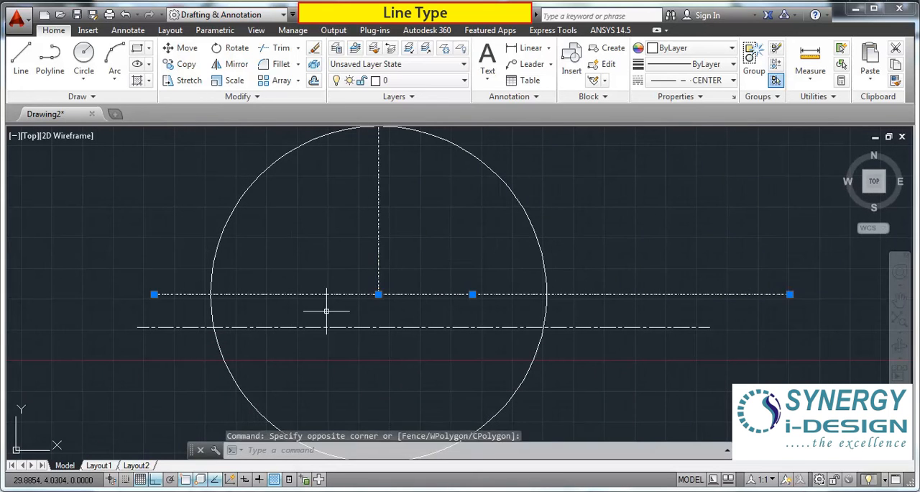
key(Delete)
click(327, 310)
click(291, 351)
key(Delete)
scroll(308, 348, down, 4)
click(432, 303)
click(350, 340)
key(Escape)
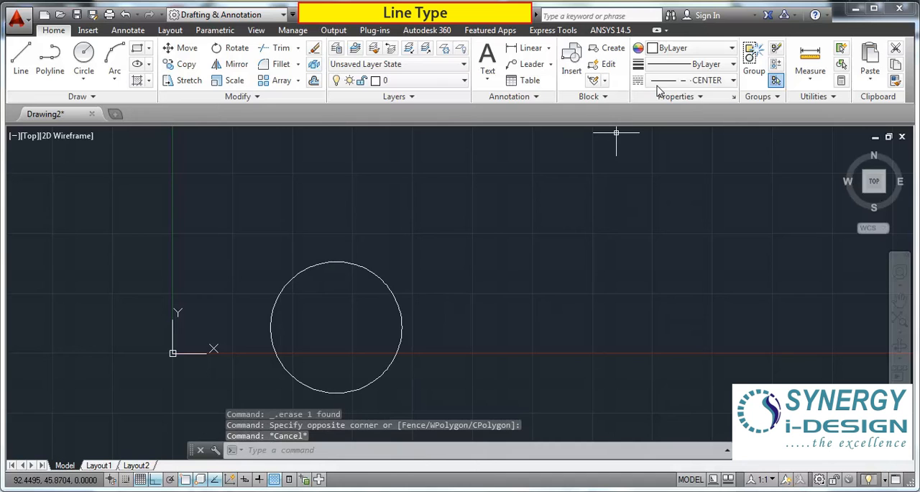
Step: Make DASHED the current linetype and draw a long horizontal line above the circle
click(690, 80)
click(697, 188)
click(693, 80)
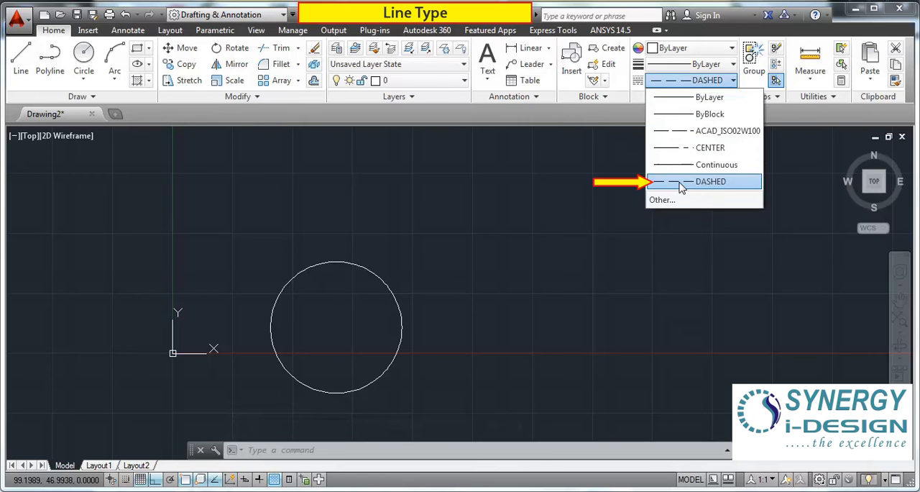
click(682, 186)
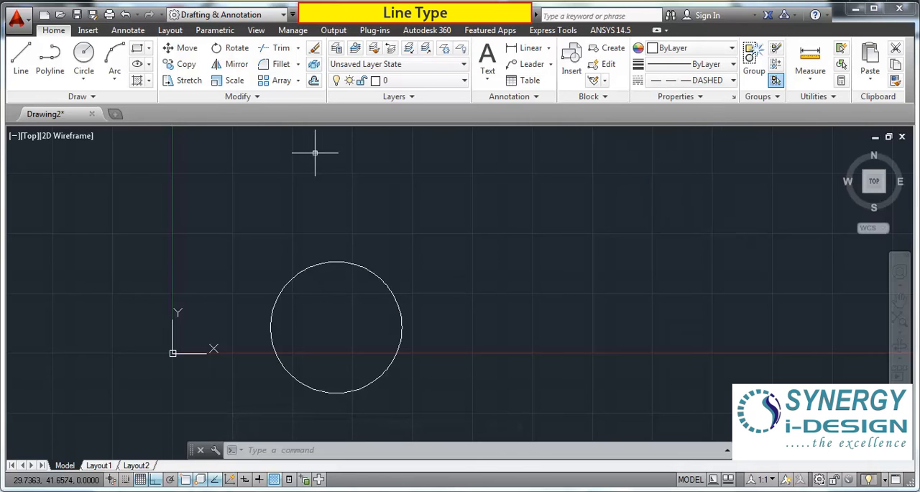
click(21, 72)
click(304, 215)
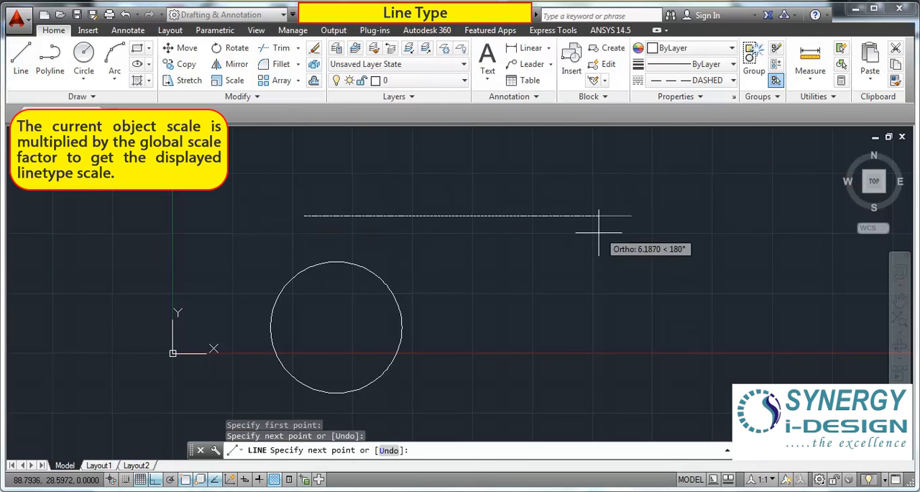
key(Escape)
scroll(493, 199, up, 6)
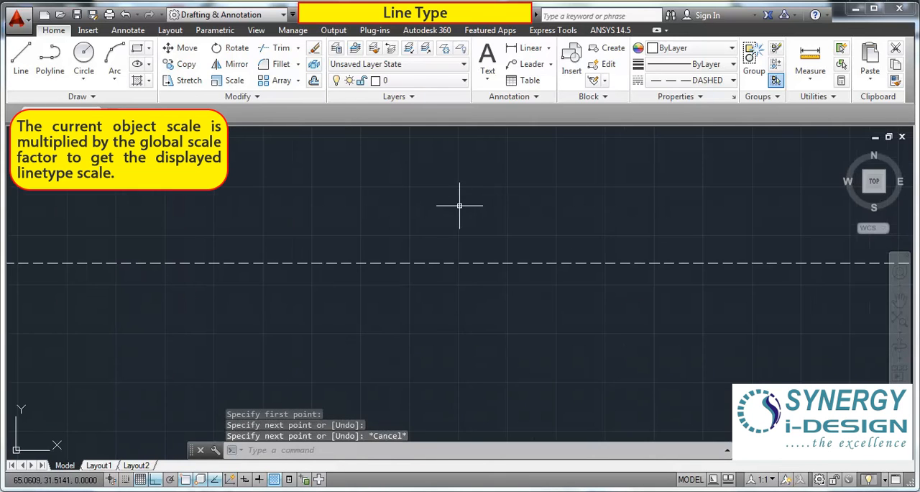
scroll(463, 205, down, 5)
Step: Load the BATTING linetype from acad.lin into the drawing
click(733, 80)
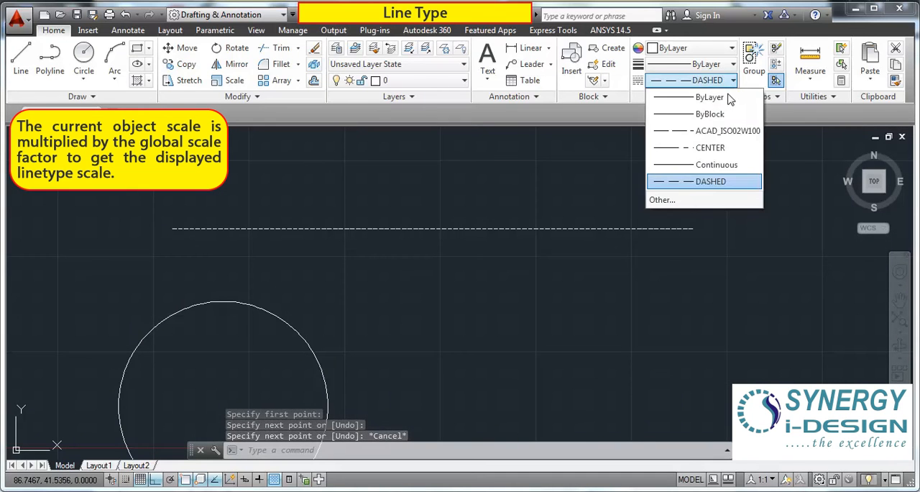
click(662, 199)
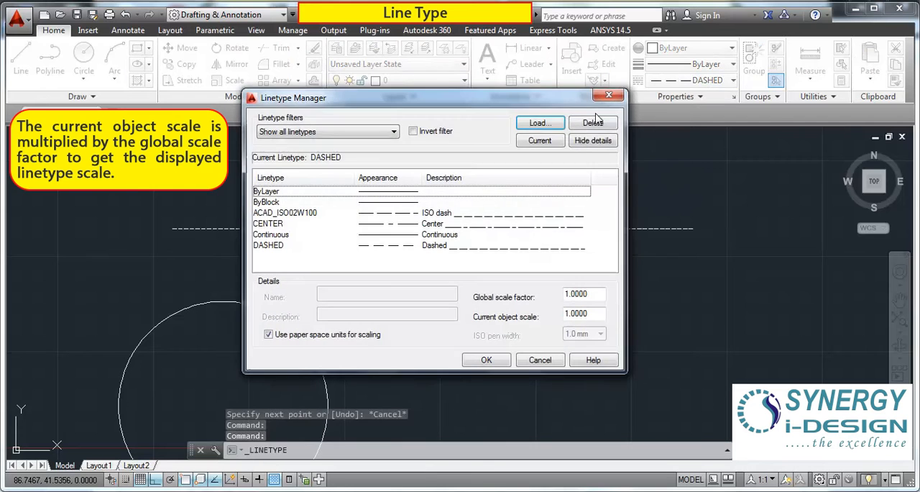
click(539, 123)
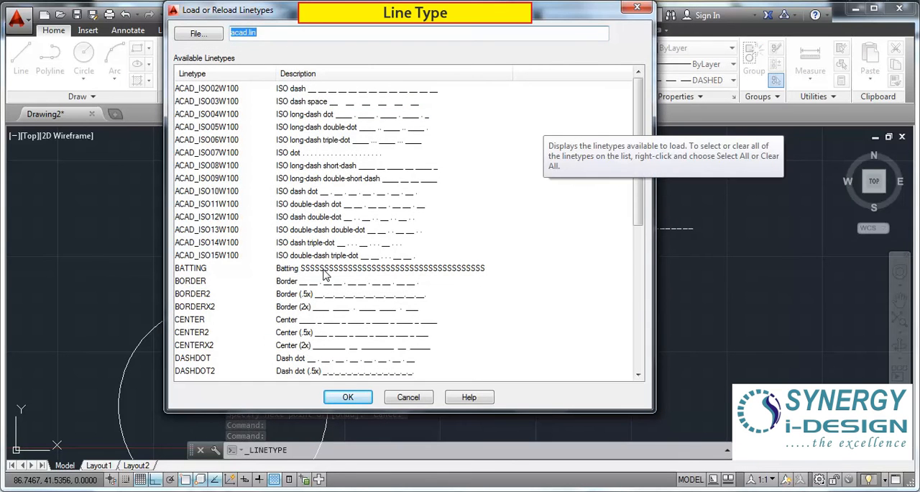
click(325, 270)
click(349, 397)
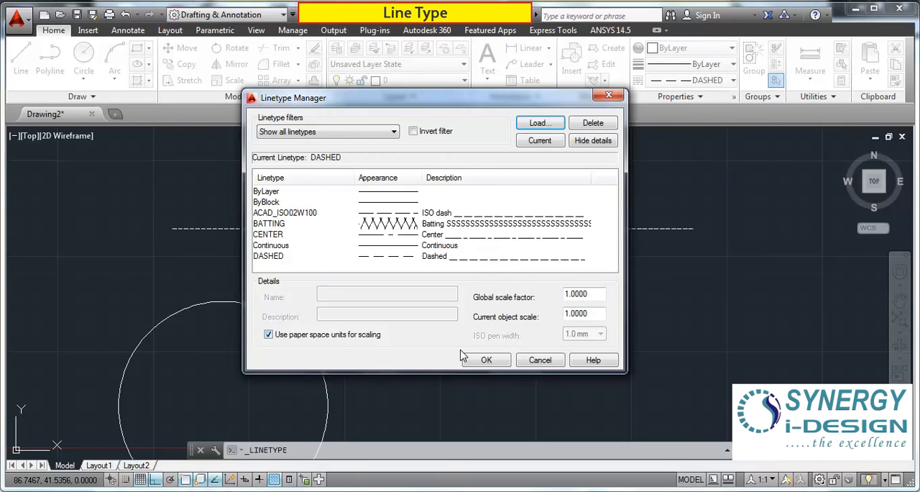
click(484, 361)
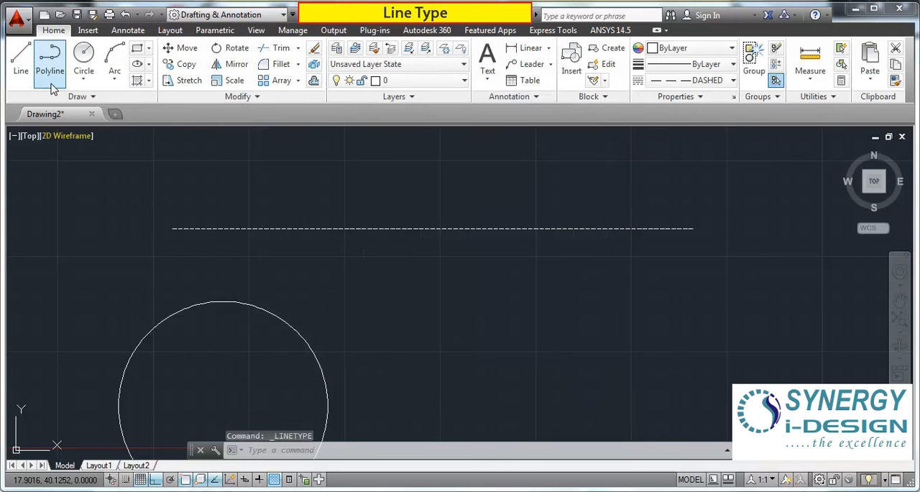
Step: Draw a second horizontal DASHED line about 64 units long above the first dashed line
click(21, 61)
click(141, 181)
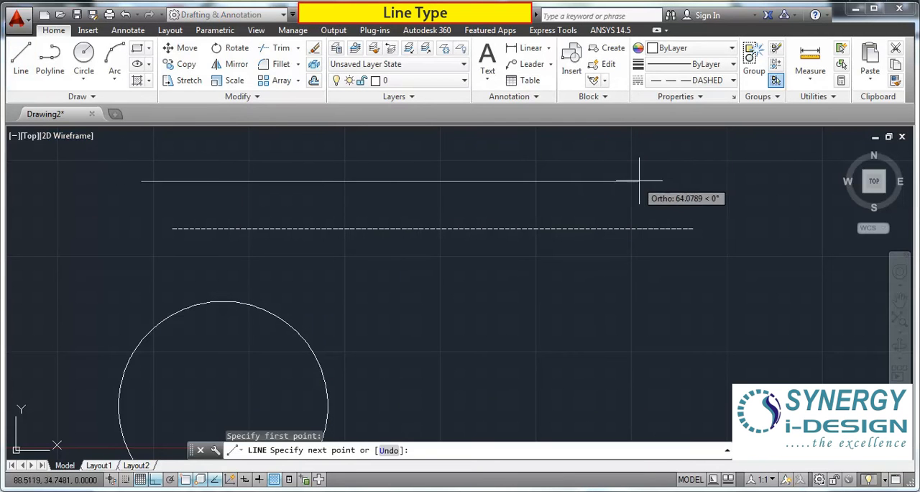
click(638, 181)
key(Escape)
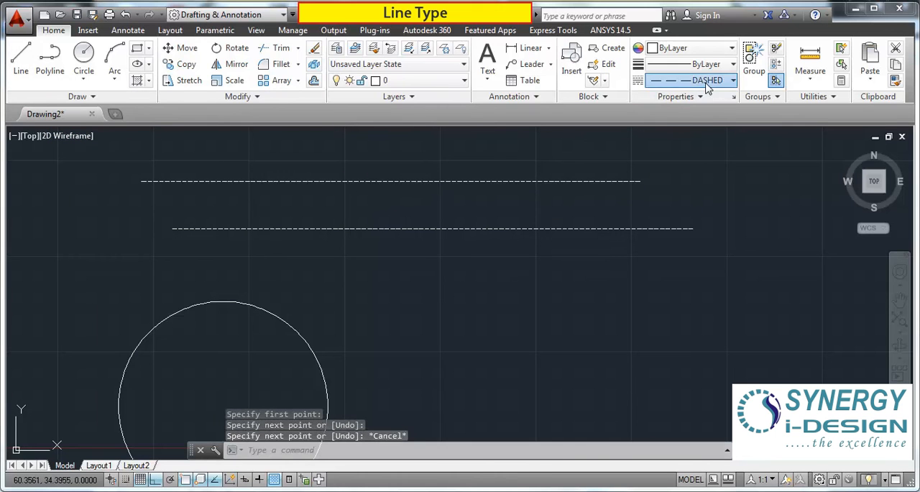
Step: Make BATTING the current linetype and draw a horizontal line between the lower dashed line and the circle
click(708, 80)
click(708, 148)
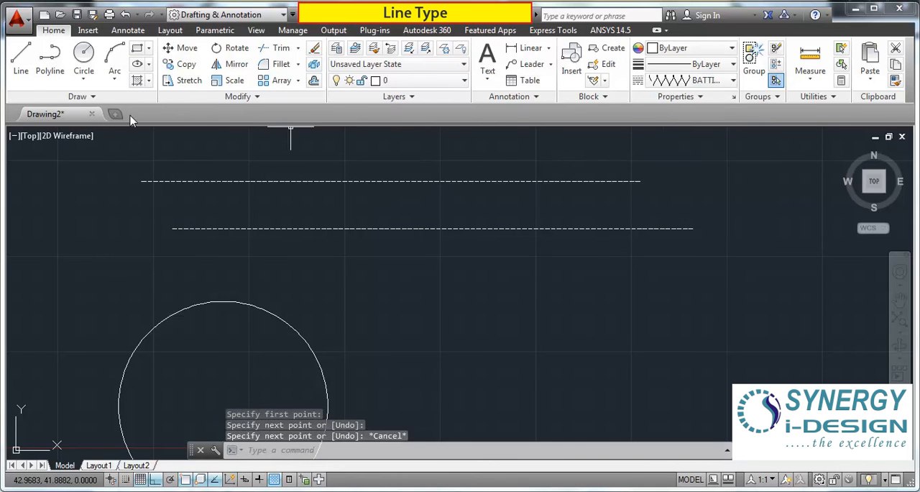
click(20, 65)
click(125, 279)
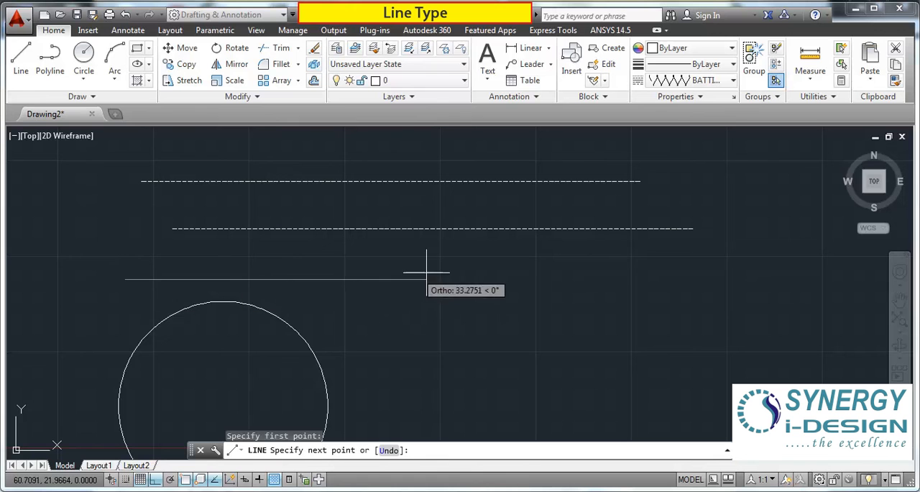
click(679, 278)
scroll(392, 279, up, 3)
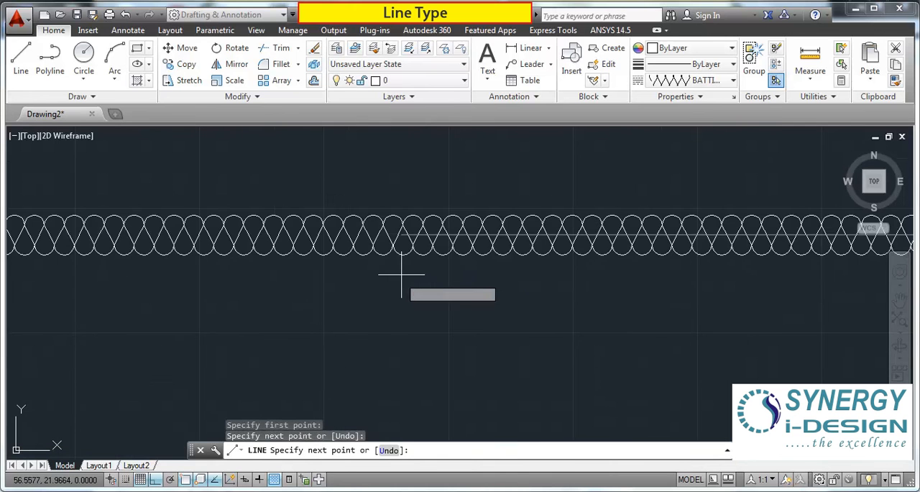
scroll(402, 276, down, 2)
key(Escape)
Step: Examine the batting line's pattern up to its end and compare it with the dashed lines
scroll(349, 251, down, 2)
scroll(646, 245, up, 6)
scroll(437, 277, down, 3)
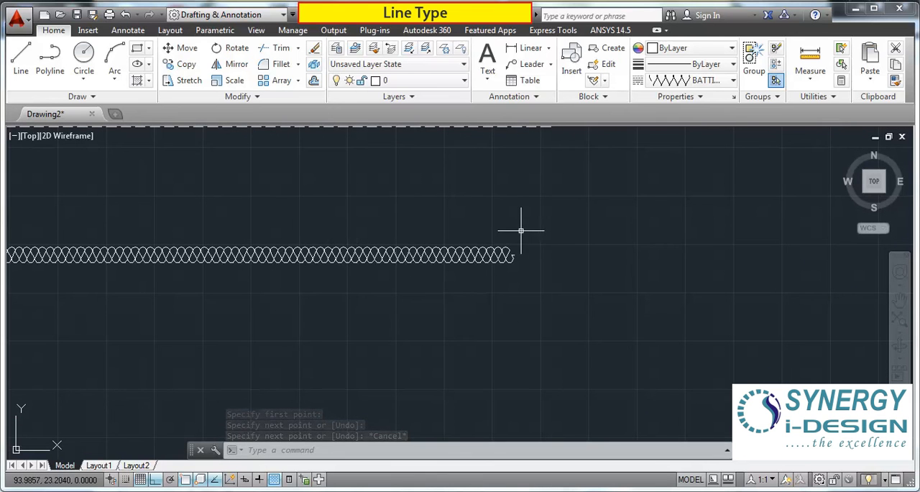
scroll(493, 248, down, 3)
middle_drag(267, 249, 571, 295)
scroll(327, 228, down, 2)
mouse_move(424, 288)
middle_down()
mouse_move(380, 248)
mouse_move(337, 230)
middle_up()
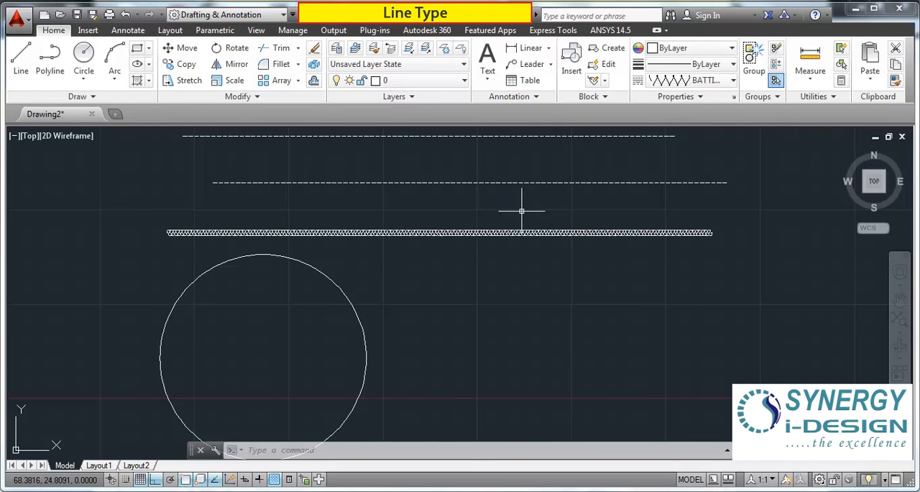
click(747, 149)
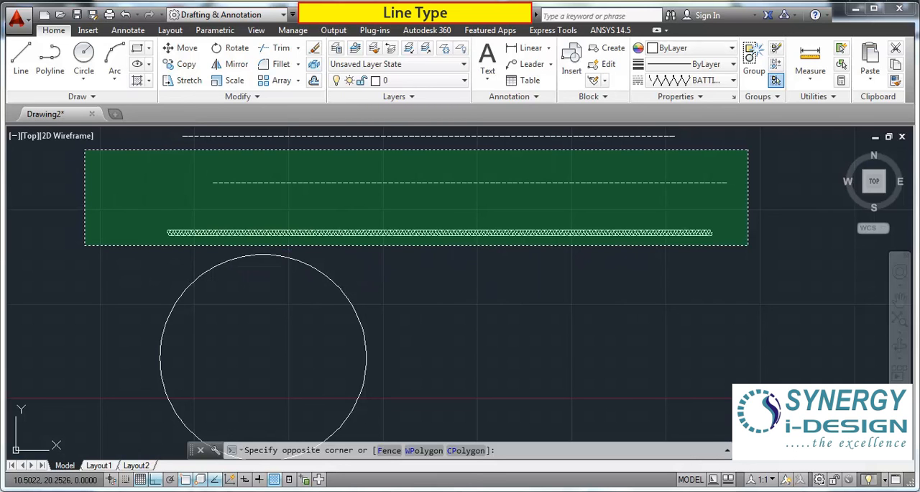
key(Escape)
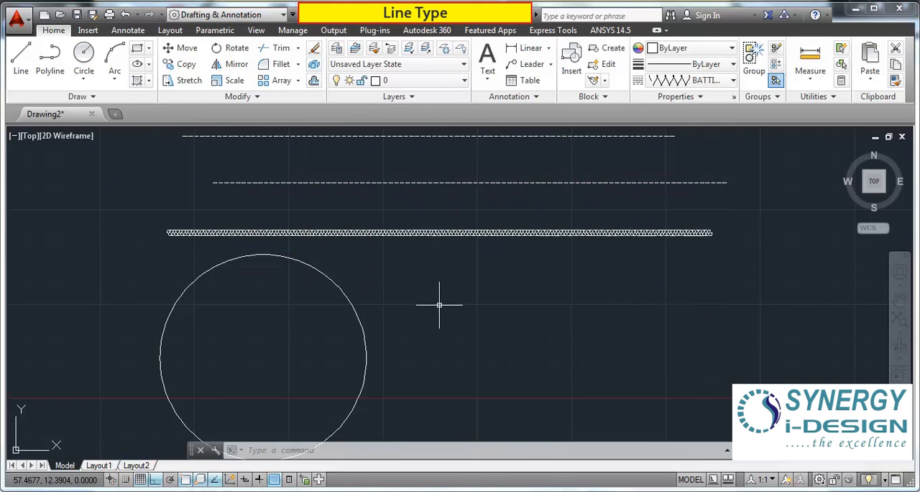
click(733, 80)
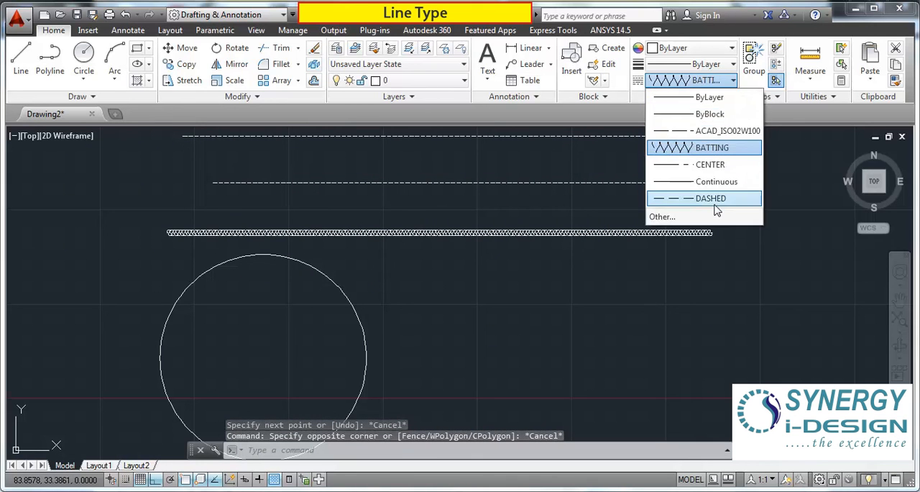
click(649, 331)
click(521, 288)
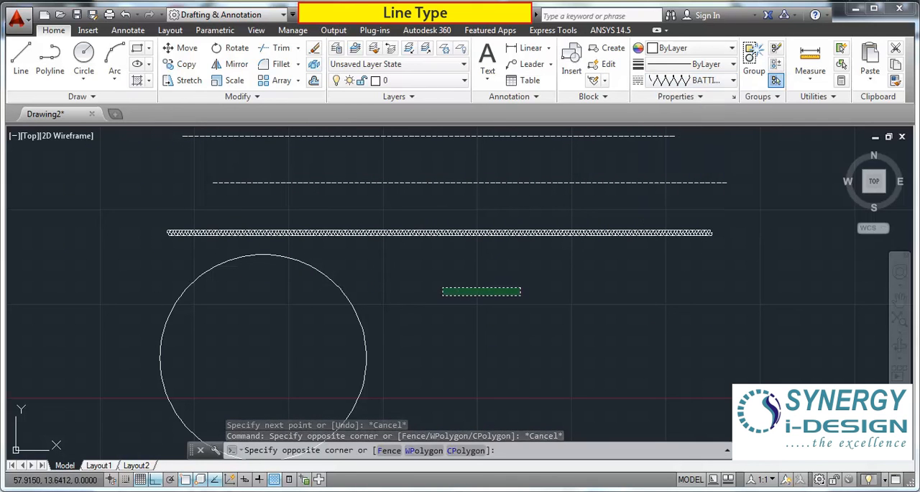
scroll(367, 269, down, 3)
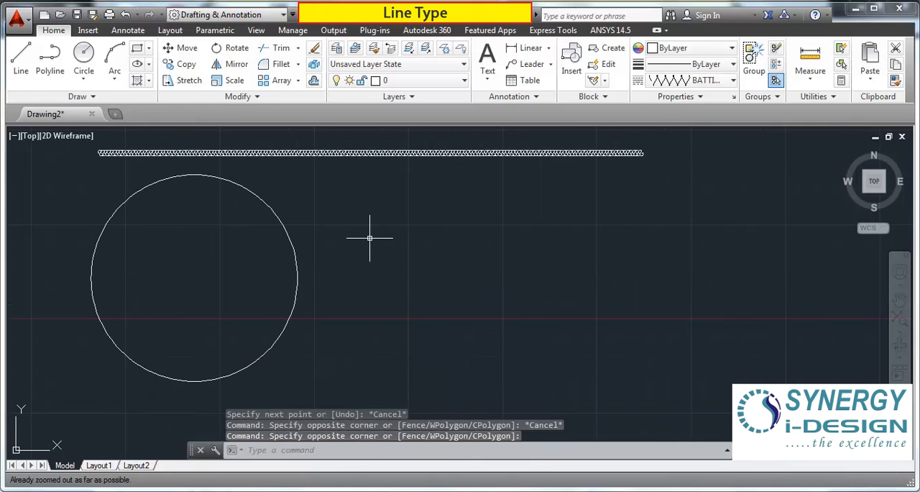